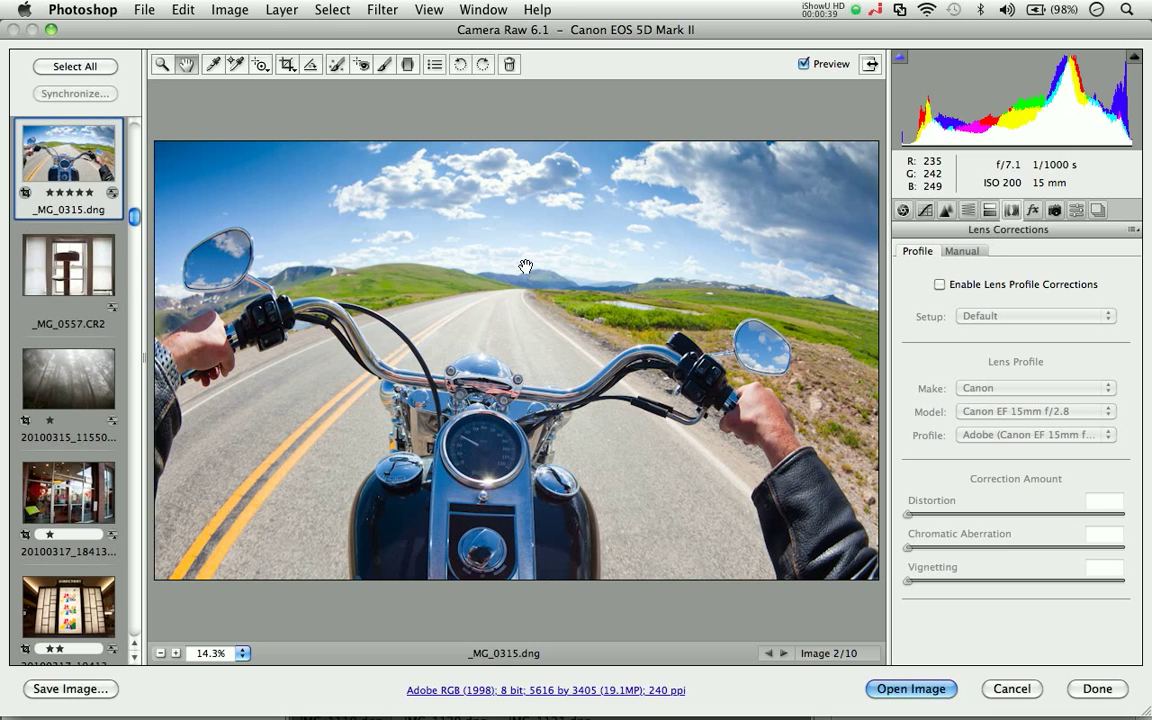
# Apply the Canon EF 15mm f/2.8 lens profile to the motorbike photo, then select _MG_0557.CR2
pyautogui.click(981, 286)
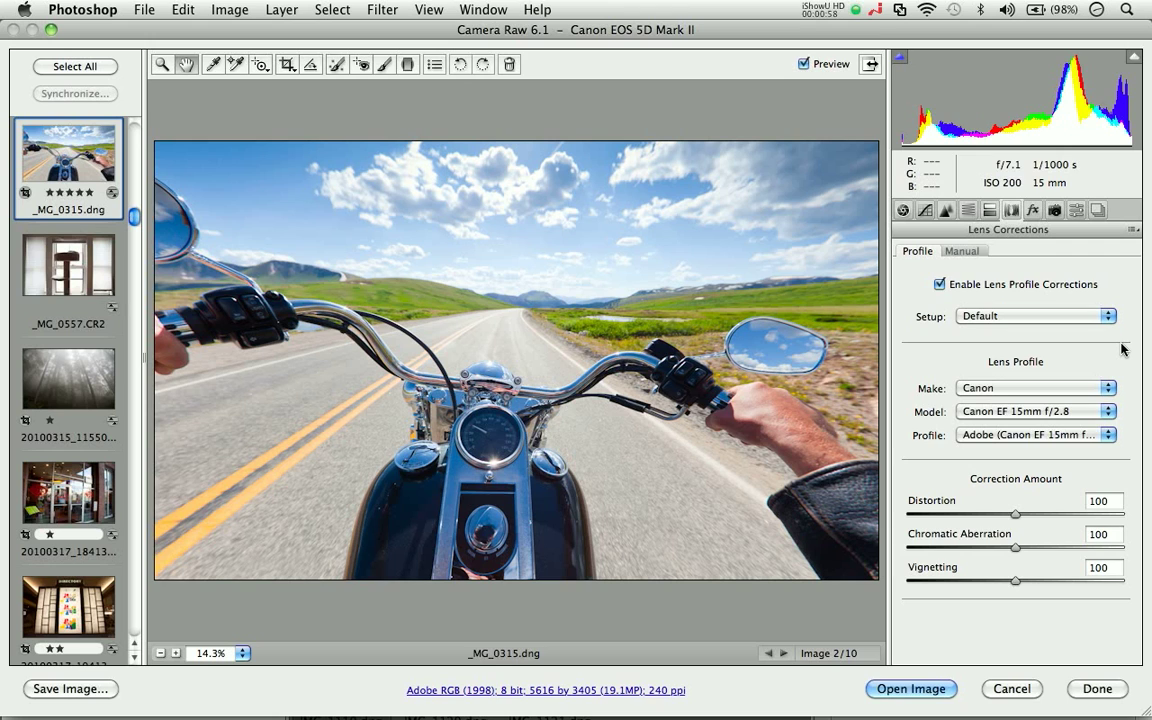
pyautogui.click(907, 423)
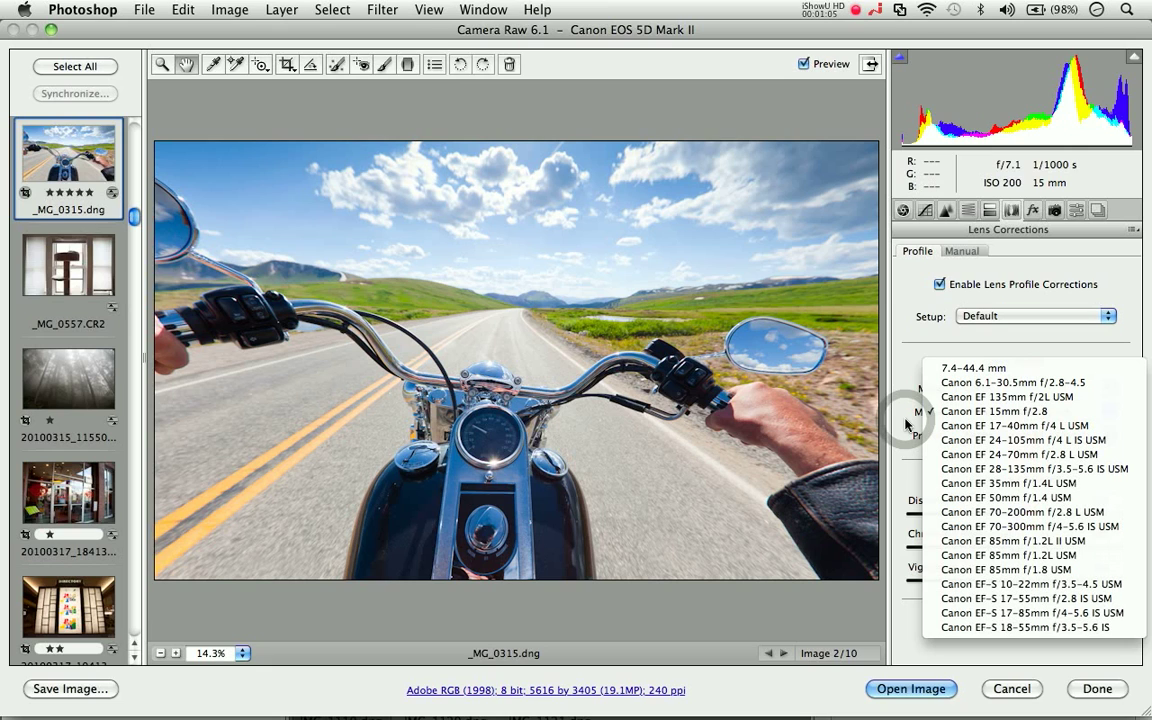
pyautogui.click(907, 423)
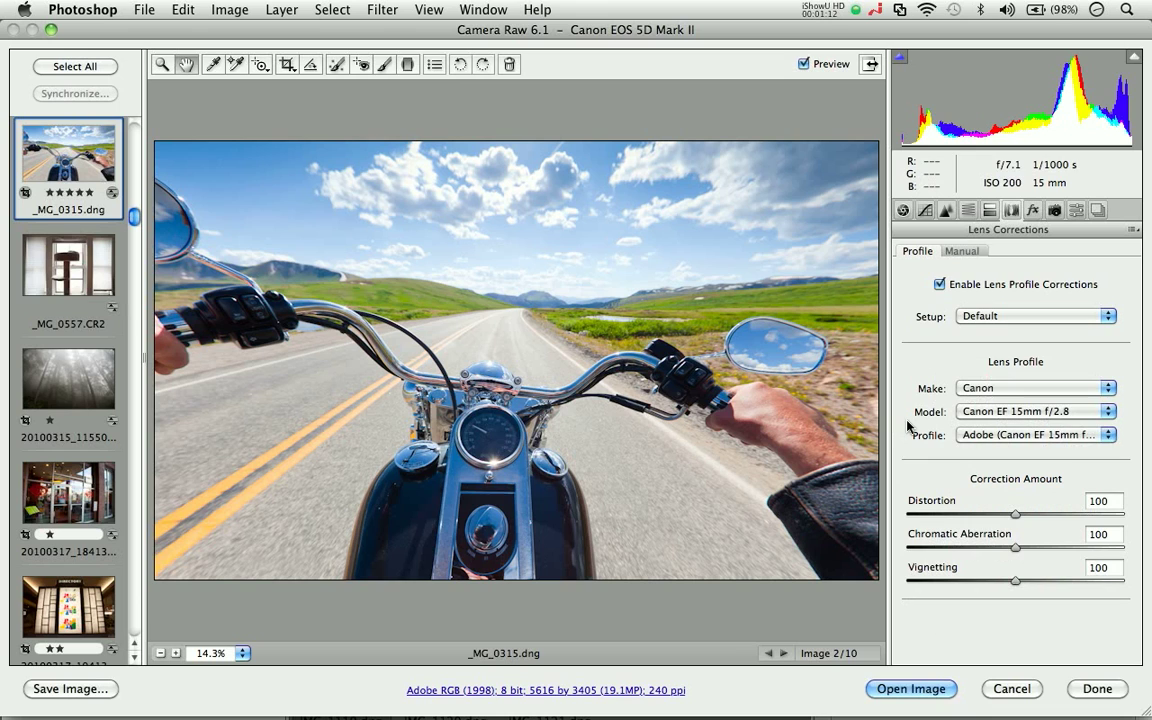
pyautogui.click(108, 292)
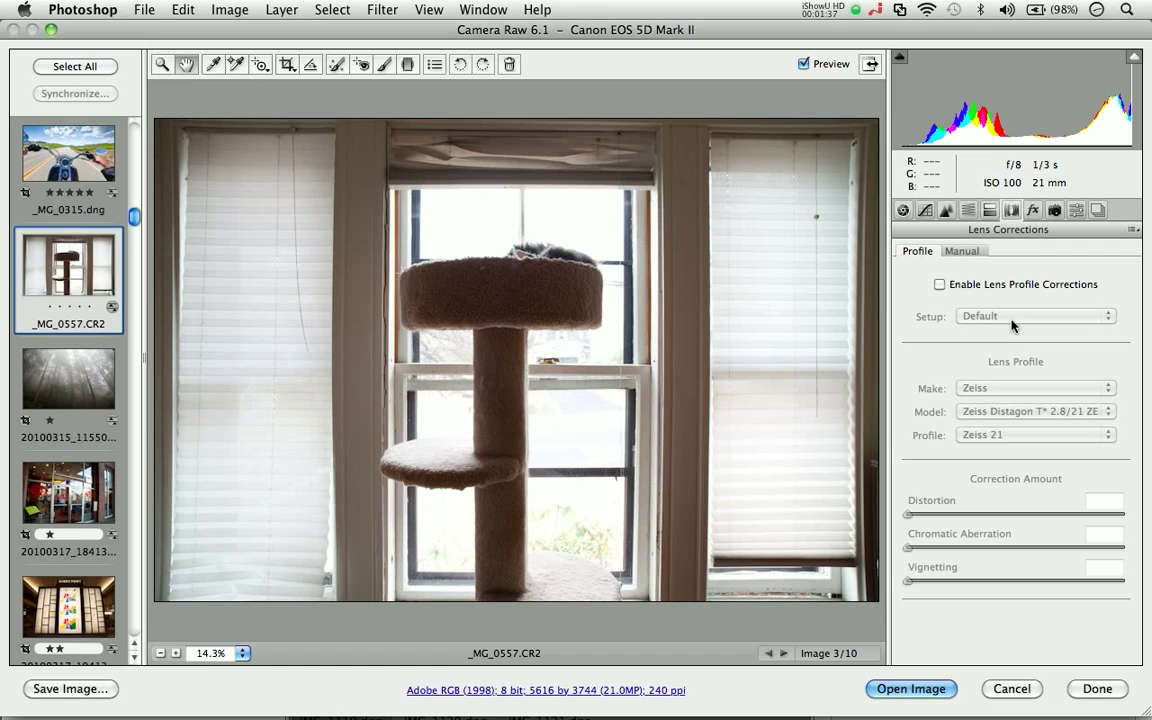
# Apply the Zeiss Distagon T* 2.8/21 ZE profile to the cat-tree photo, then select the forest photo
pyautogui.click(958, 287)
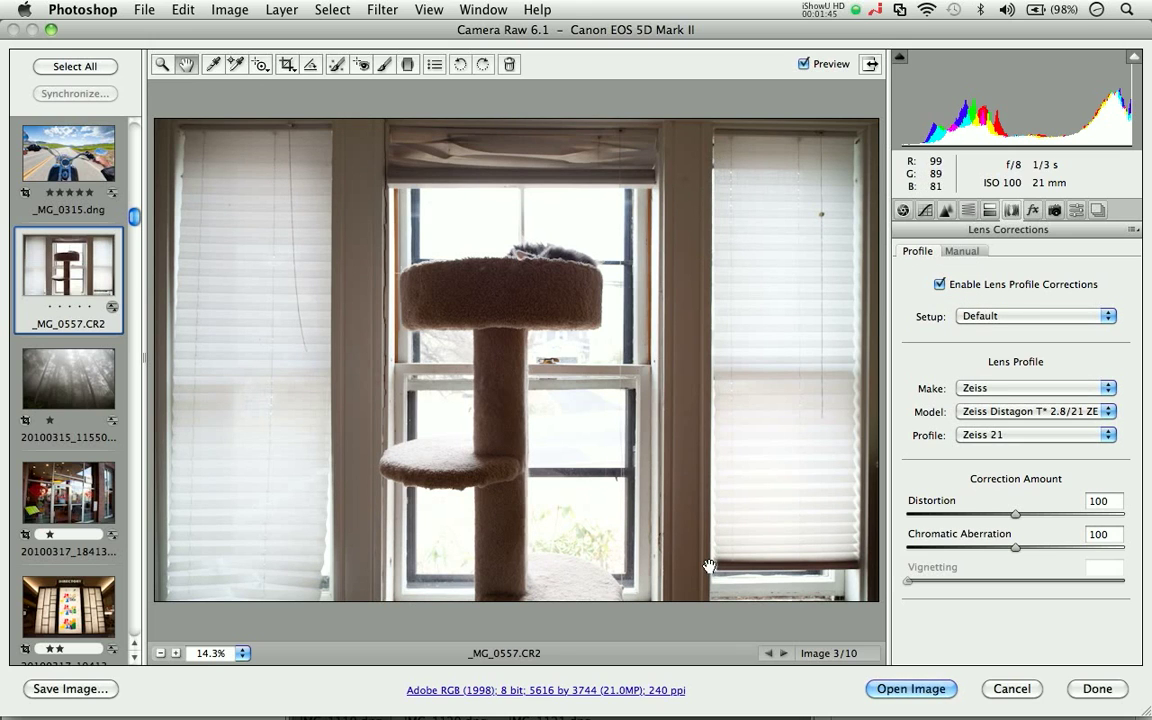
pyautogui.click(78, 390)
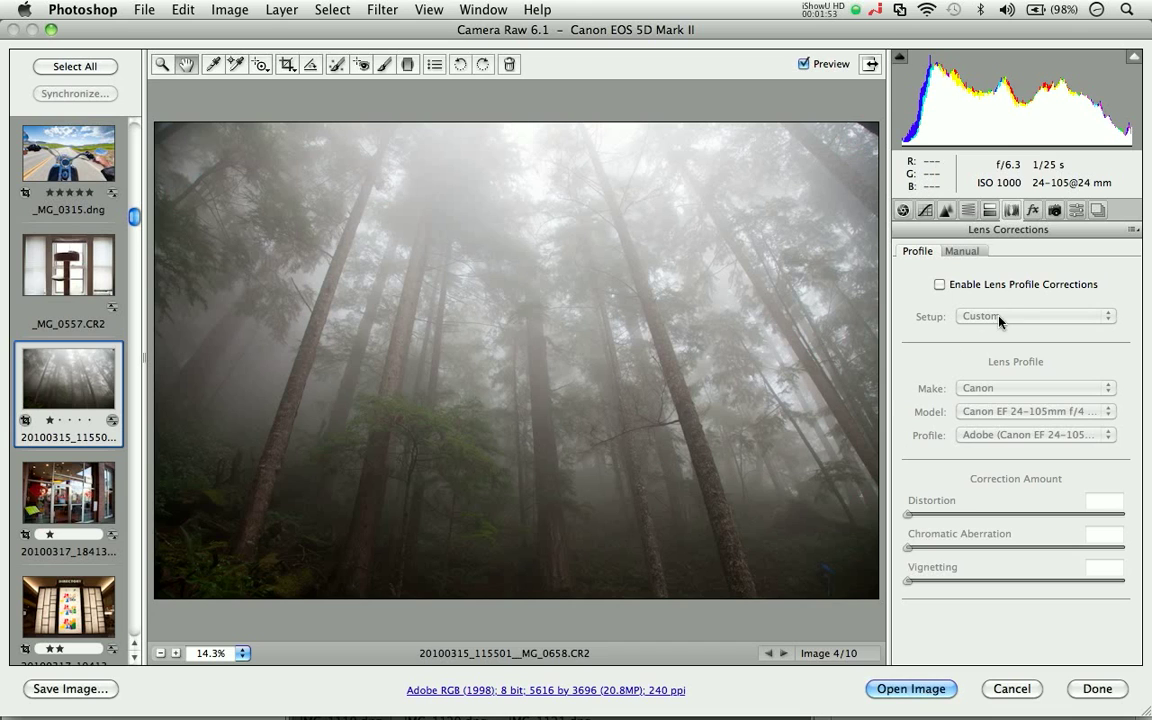
# Enable profile correction on the forest photo with Vignetting at 0 and Distortion at 68
pyautogui.click(940, 285)
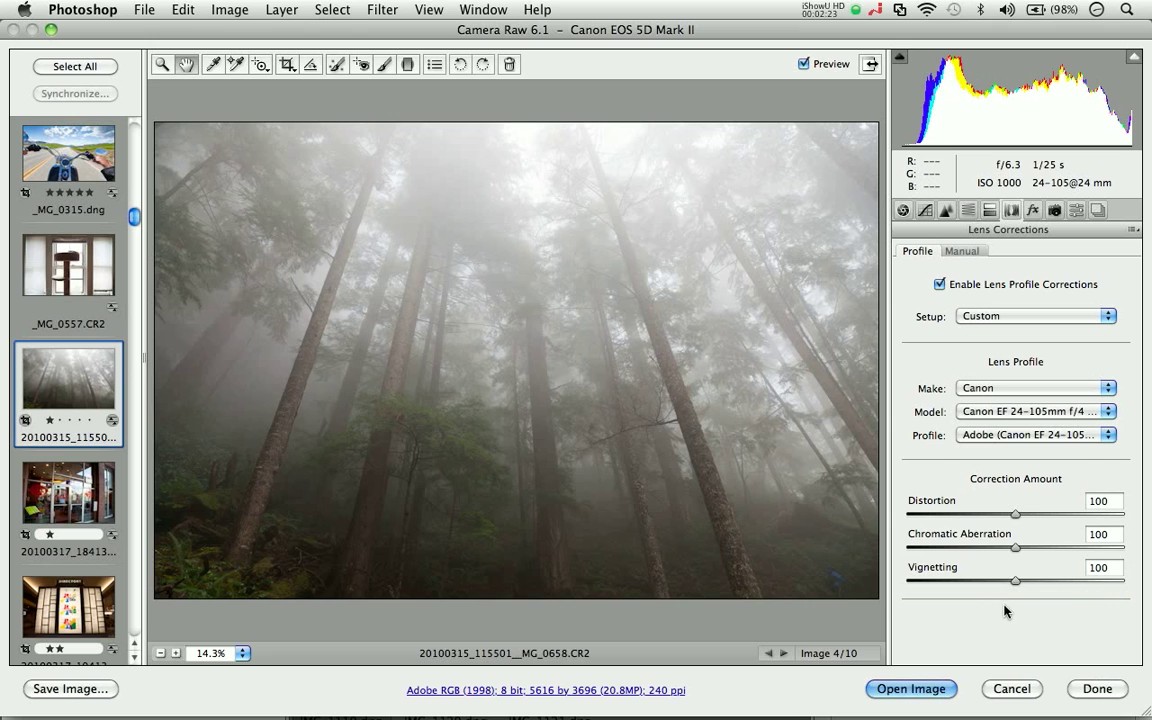
pyautogui.moveTo(1008, 590); pyautogui.dragTo(906, 583)
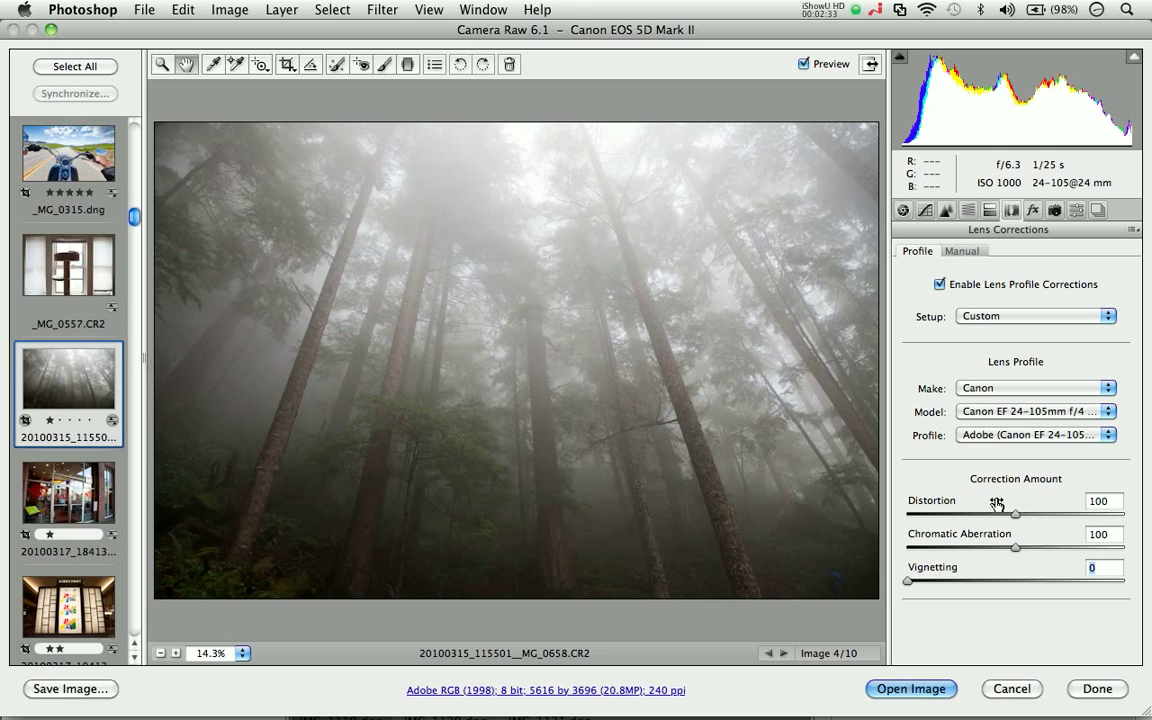
pyautogui.moveTo(1016, 516); pyautogui.dragTo(980, 517)
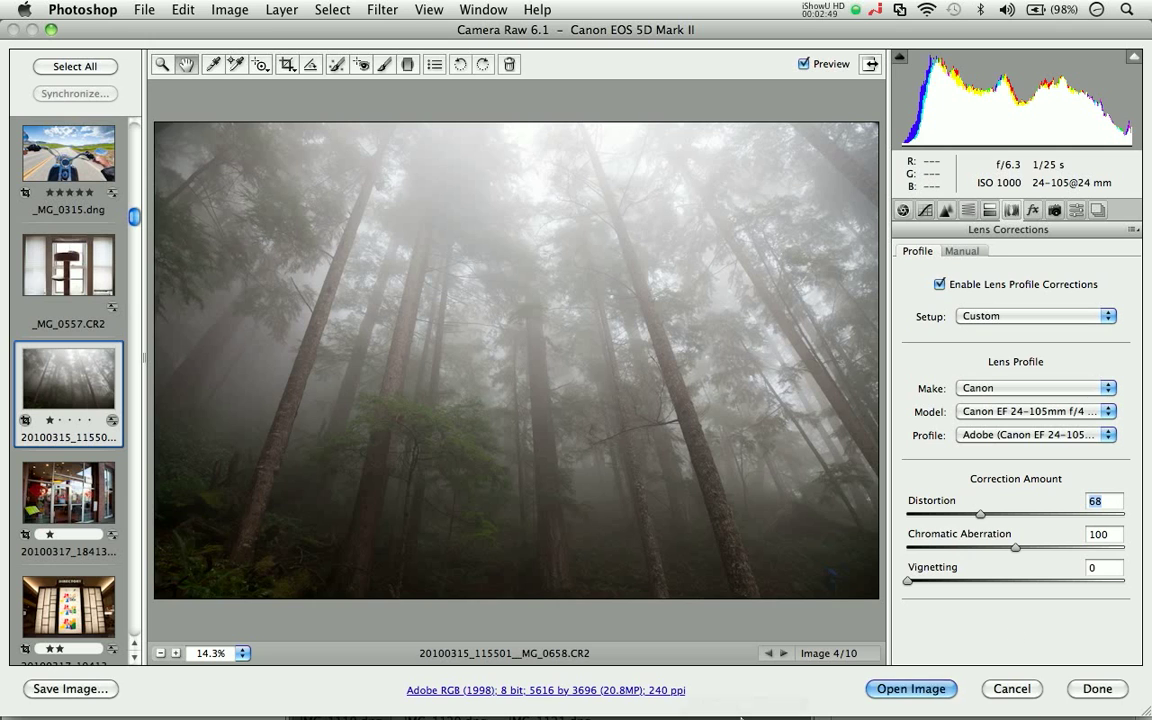
pyautogui.moveTo(740, 708)
# Enable lens profile corrections on the restaurant and mall directory photos, then show the Manual settings
pyautogui.click(68, 500)
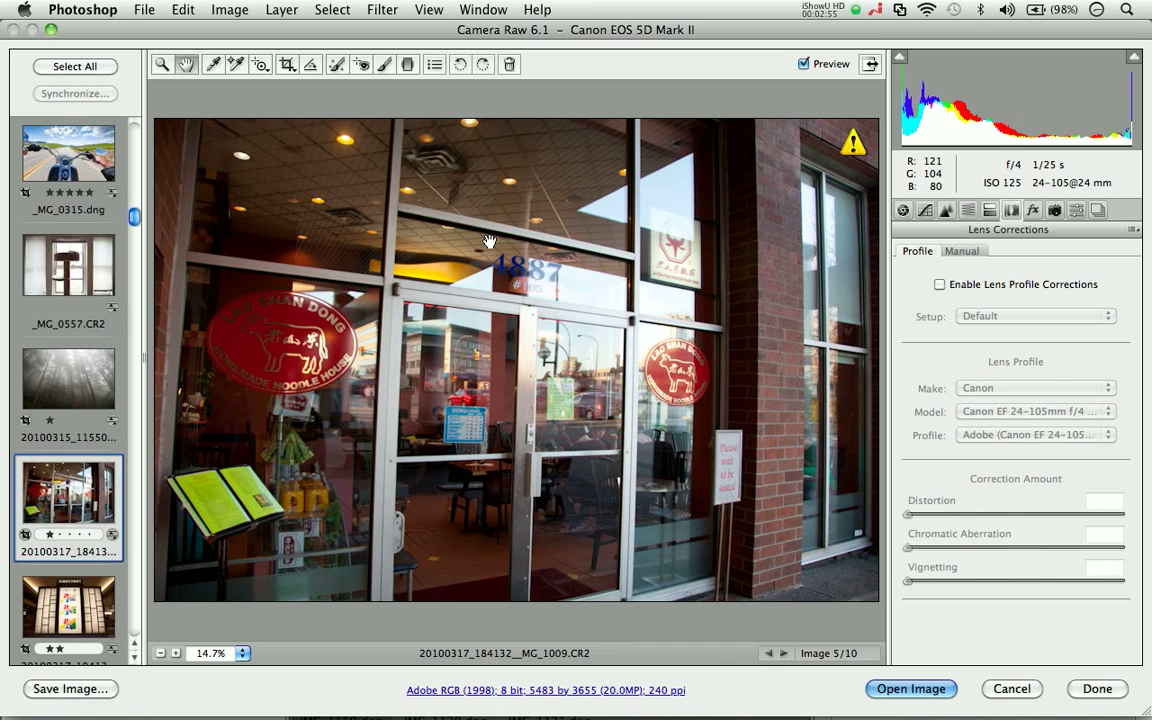
pyautogui.click(940, 285)
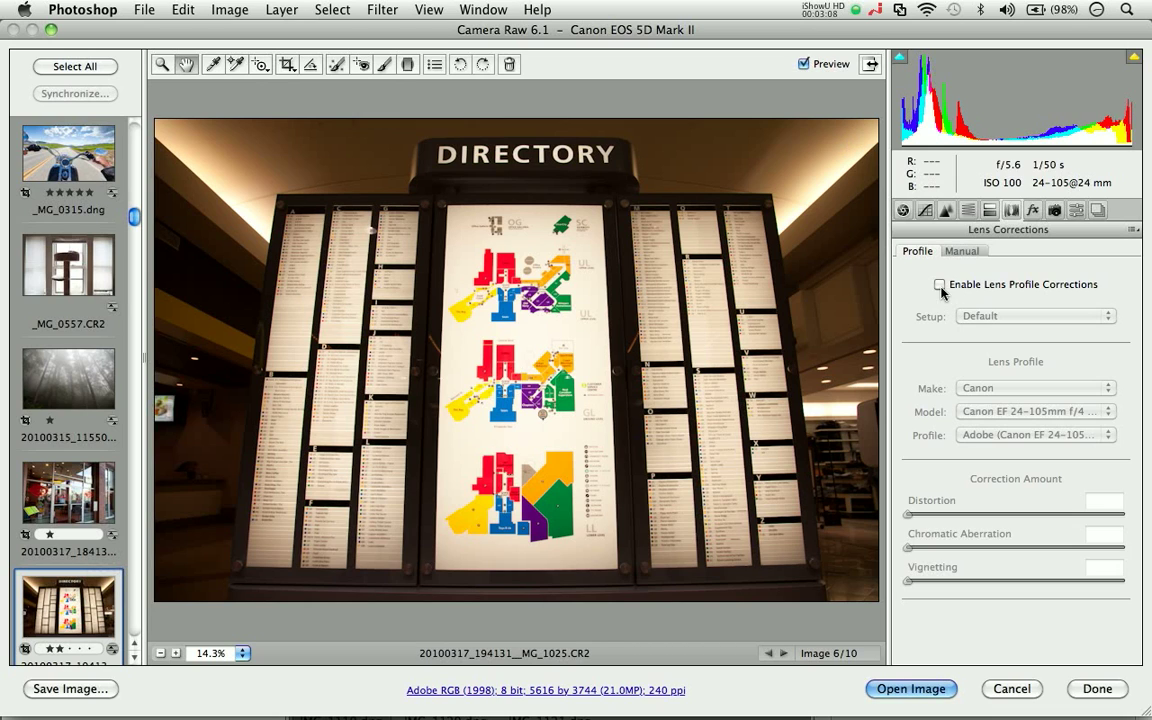
pyautogui.click(940, 285)
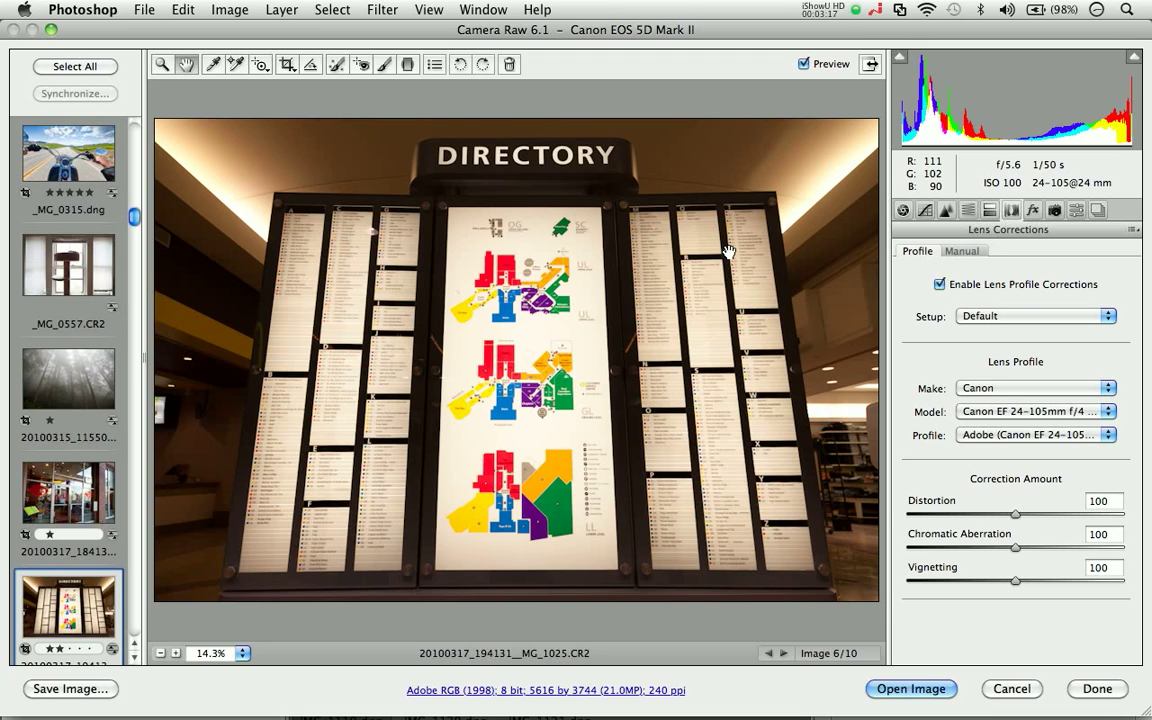
pyautogui.click(961, 251)
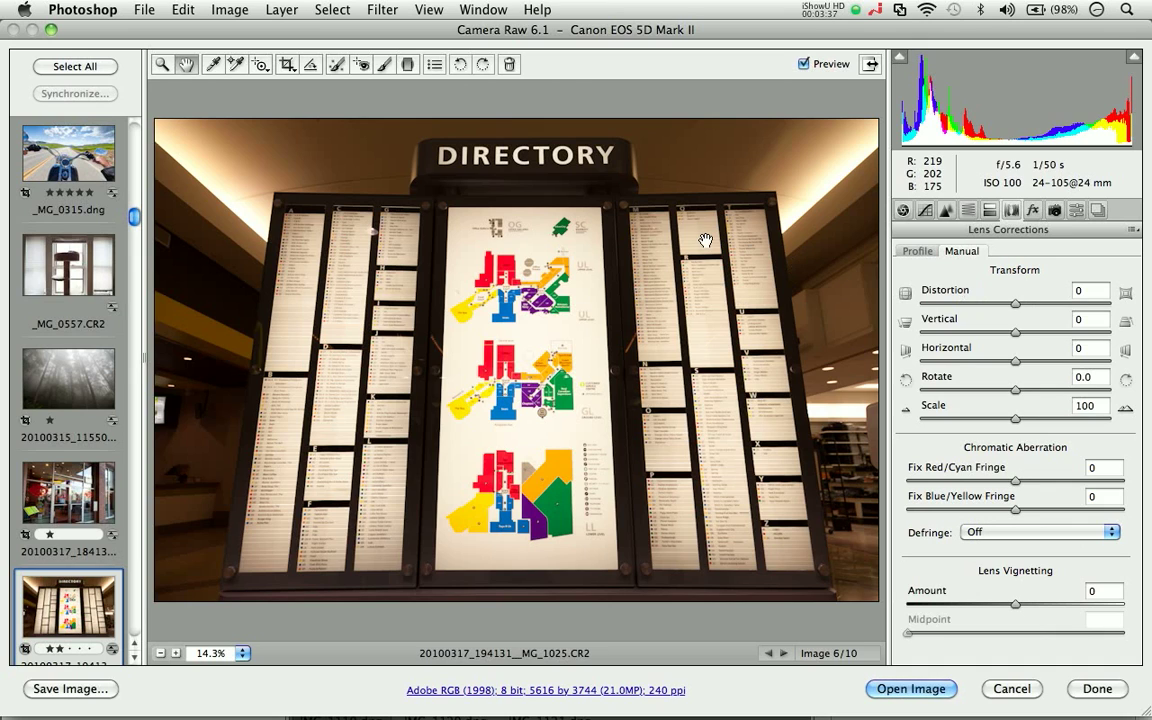
# Set the Vertical transform of _MG_1025.CR2 to -32 to straighten the directory sign
pyautogui.click(1012, 333)
pyautogui.moveTo(1010, 336); pyautogui.dragTo(983, 334)
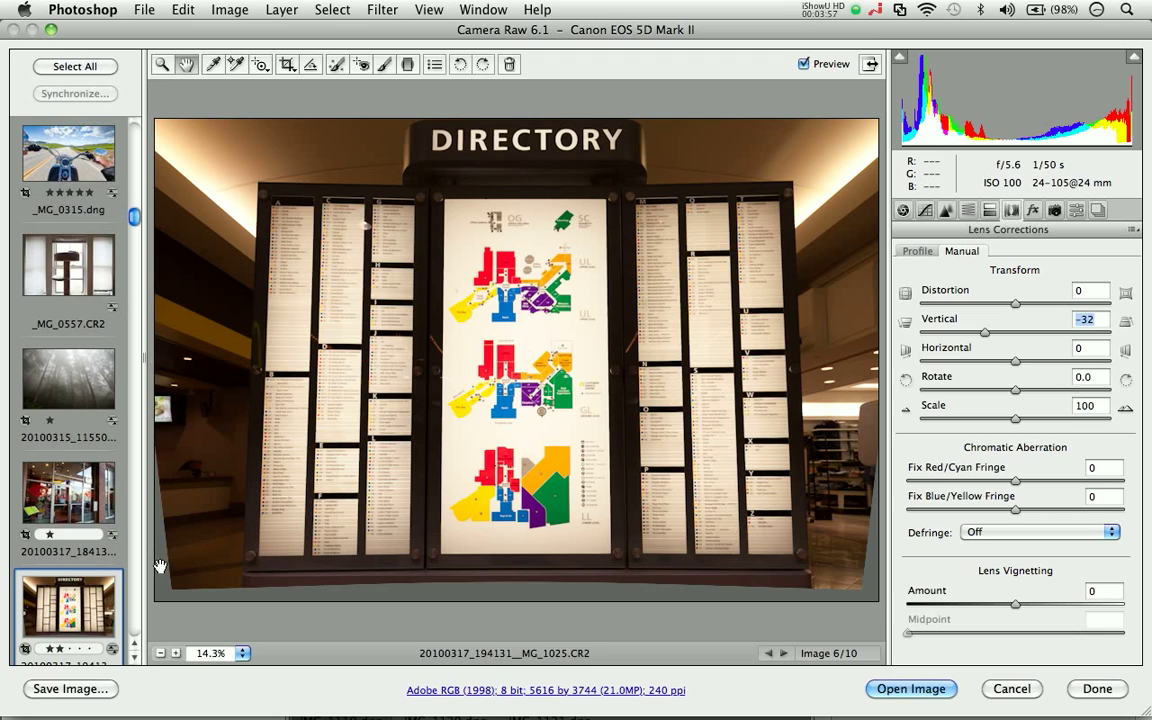
# Crop _MG_1025.CR2 to 5370 × 3580 pixels, trimming the blank transform edges
pyautogui.click(289, 66)
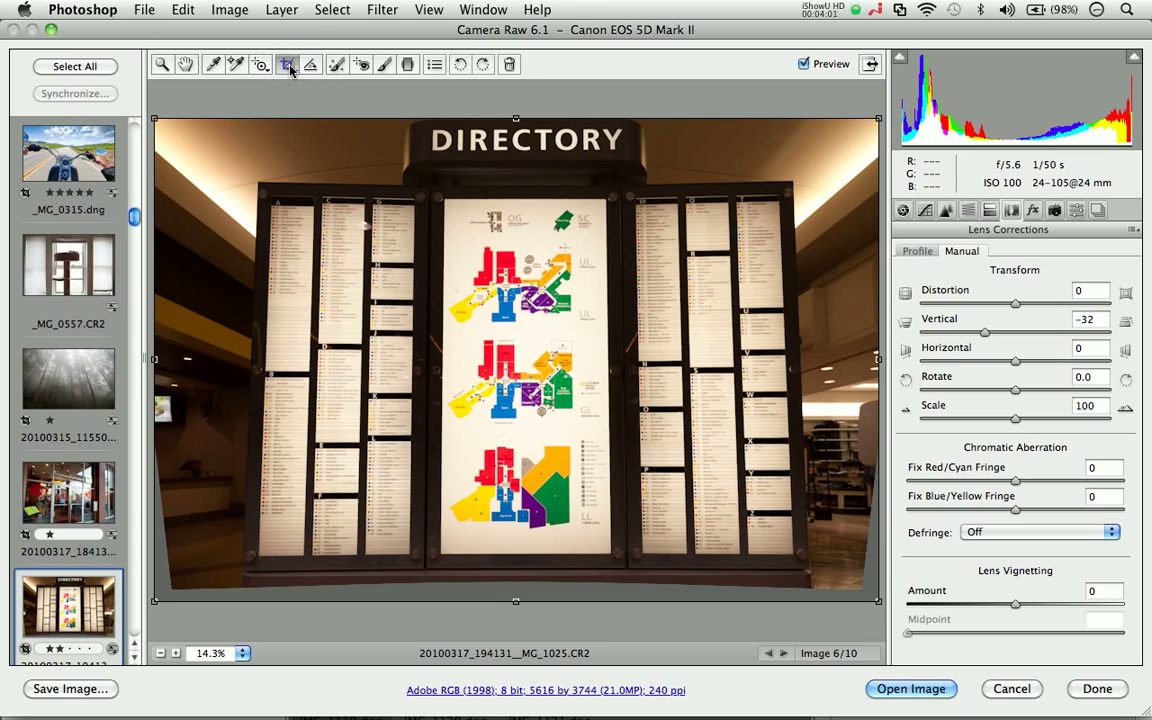
pyautogui.moveTo(289, 66); pyautogui.dragTo(325, 256)
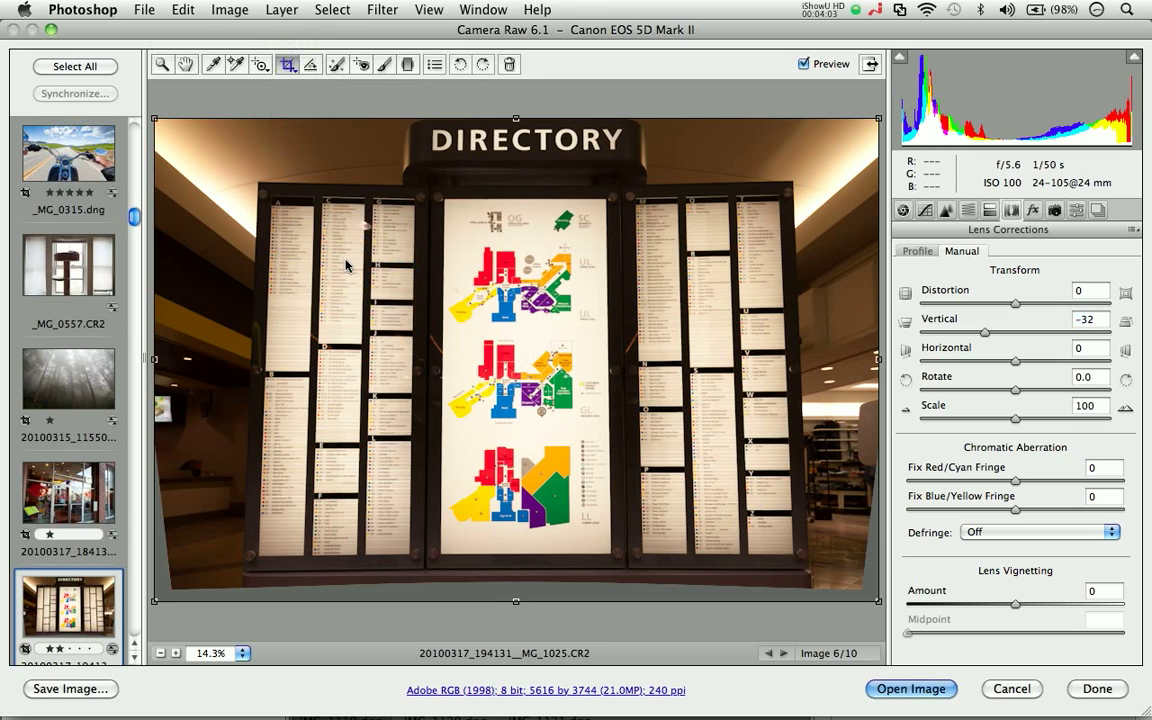
pyautogui.click(188, 65)
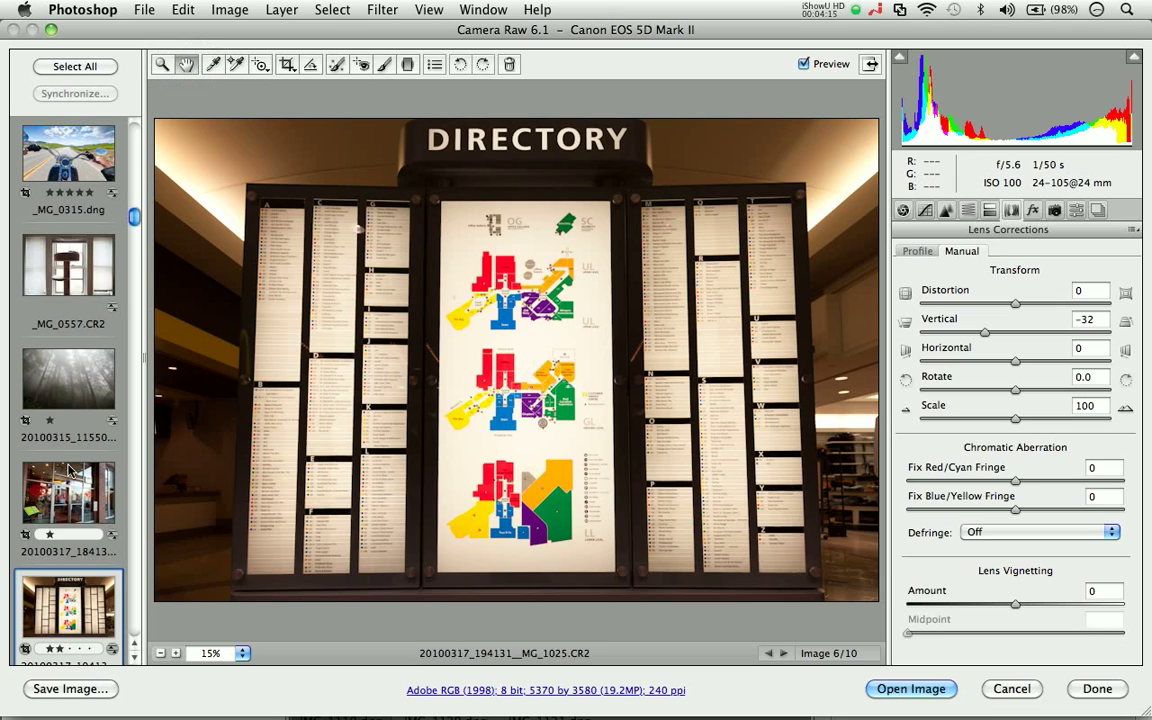
pyautogui.scroll(-3, 68, 468)
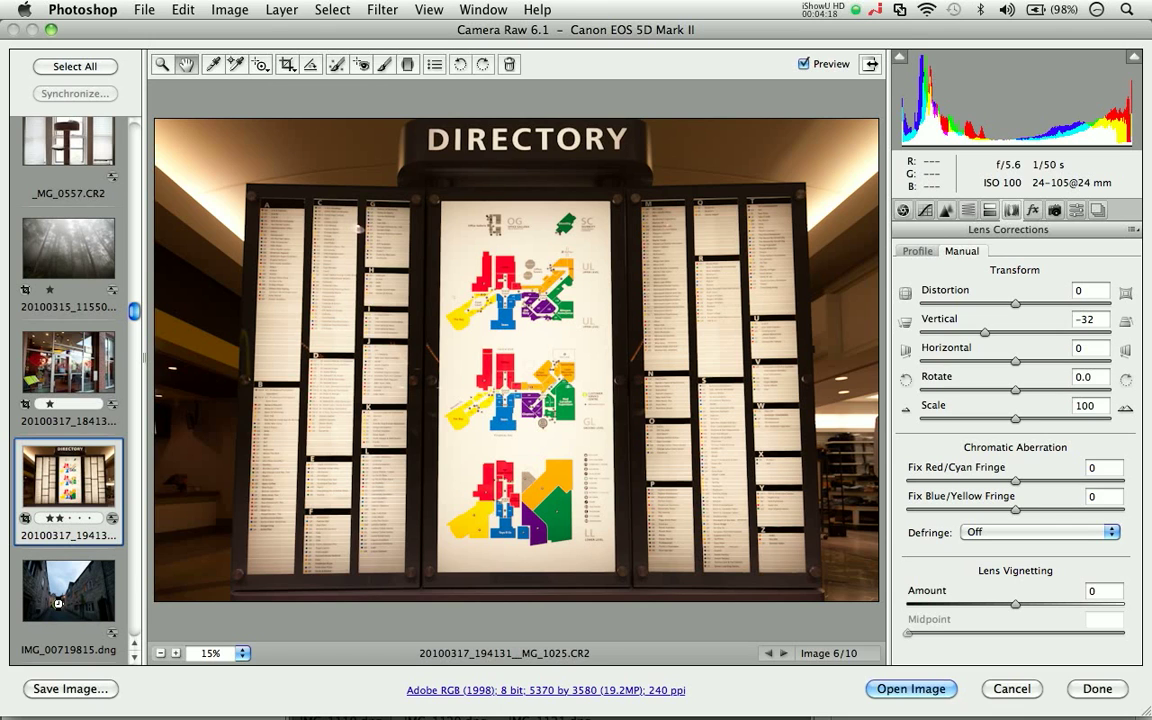
# Apply the Canon EF 24-70mm f/2.8 lens profile to street photo IMG_00719815.dng
pyautogui.click(58, 604)
pyautogui.click(917, 254)
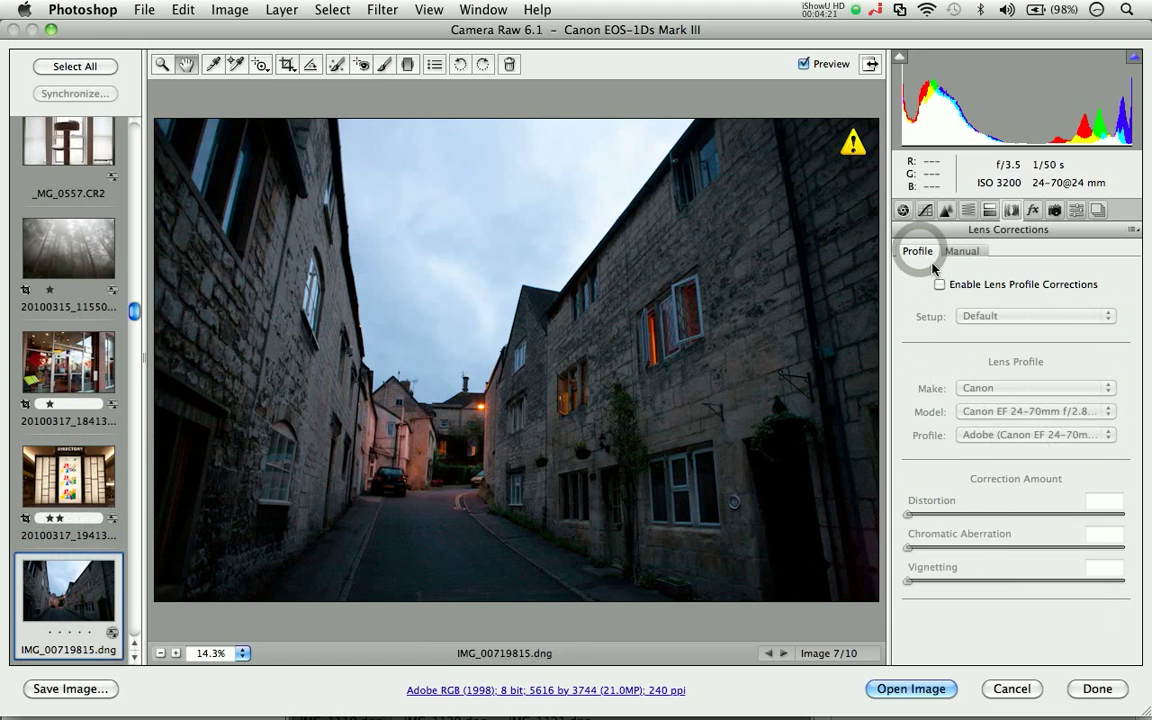
pyautogui.click(939, 284)
pyautogui.scroll(-1, 82, 423)
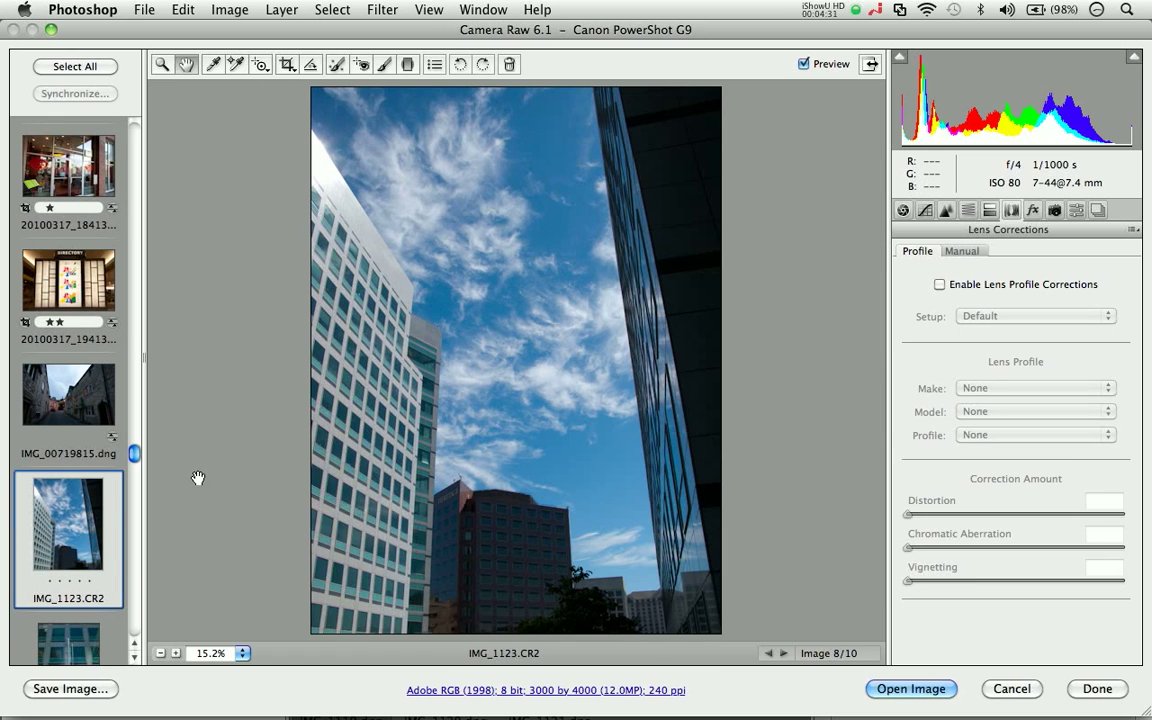
# Check the Manual and Profile settings for IMG_1123.CR2, then switch to Adobe Lens Profile Creator
pyautogui.click(961, 252)
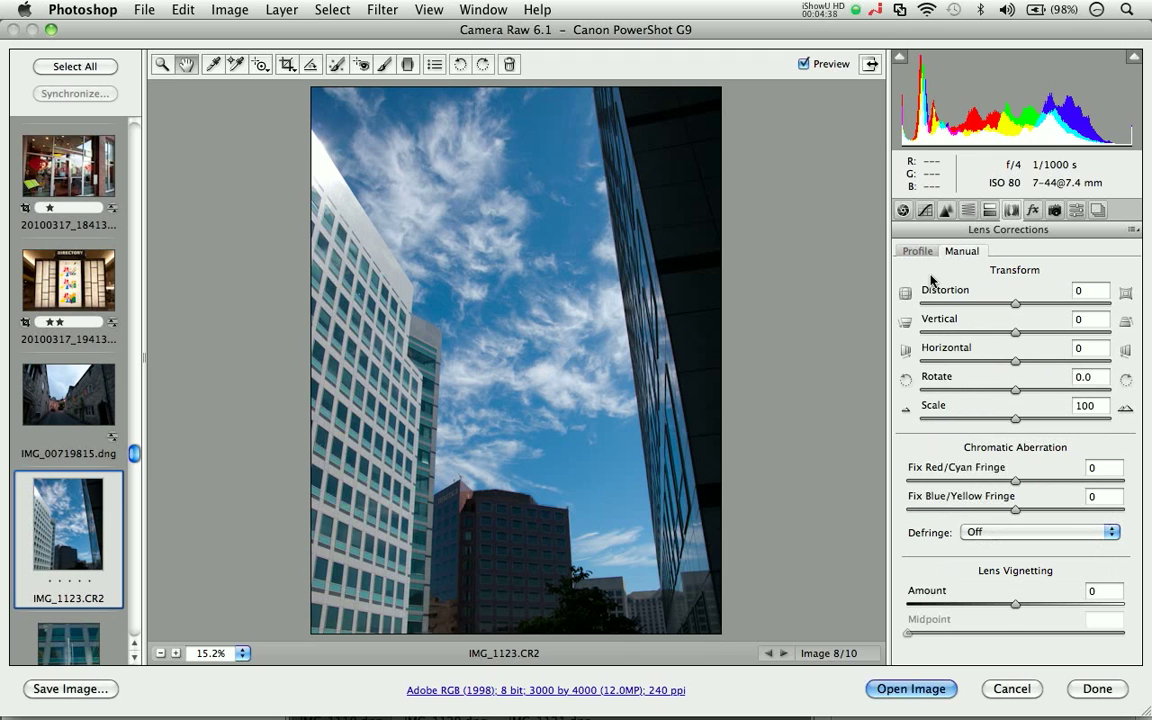
pyautogui.click(920, 252)
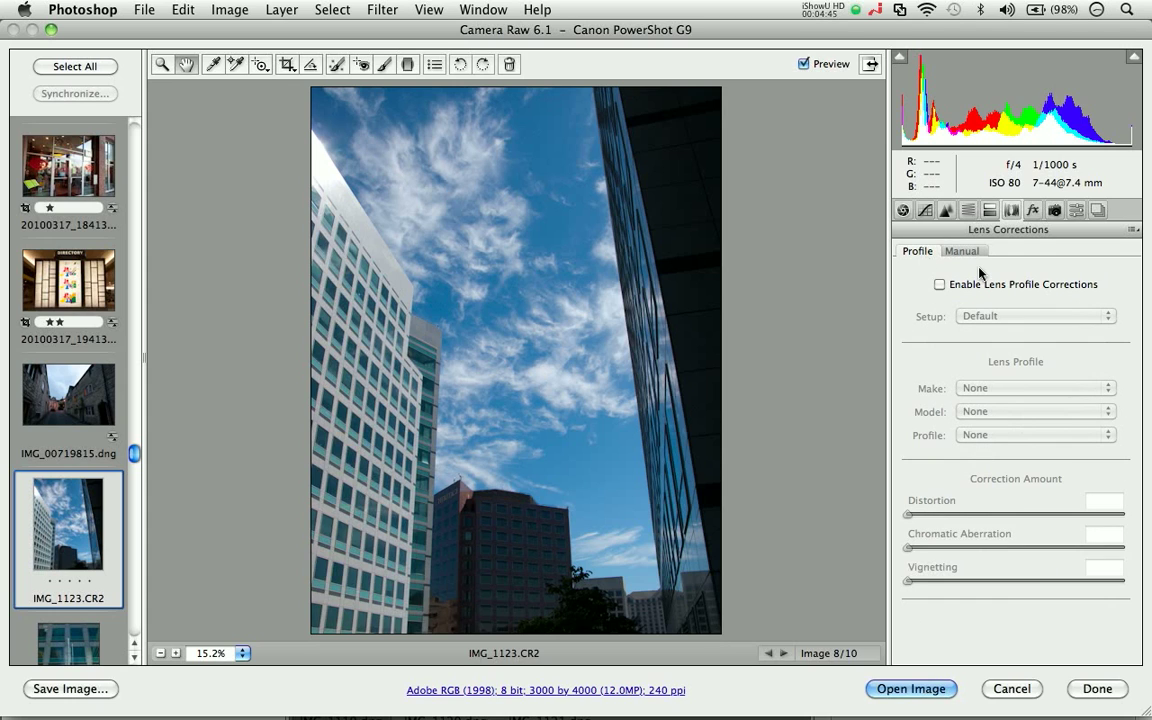
pyautogui.press('super+Tab')
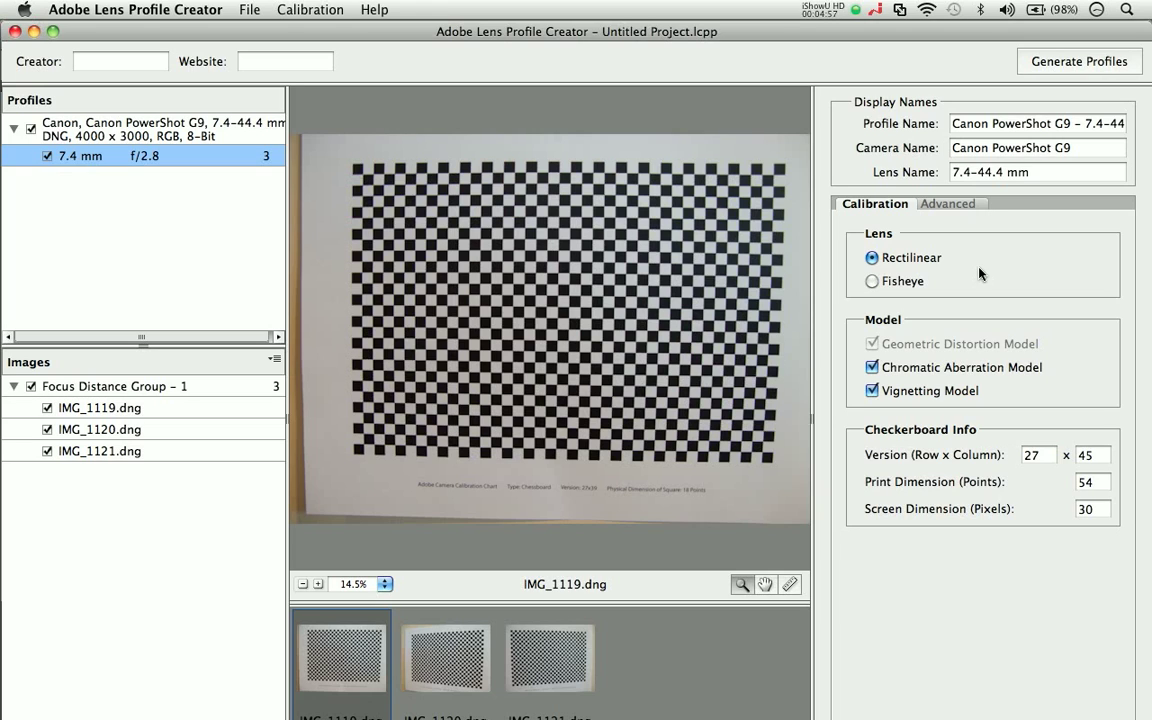
# View the second checkerboard calibration shot, IMG_1120.dng, in Lens Profile Creator
pyautogui.click(432, 670)
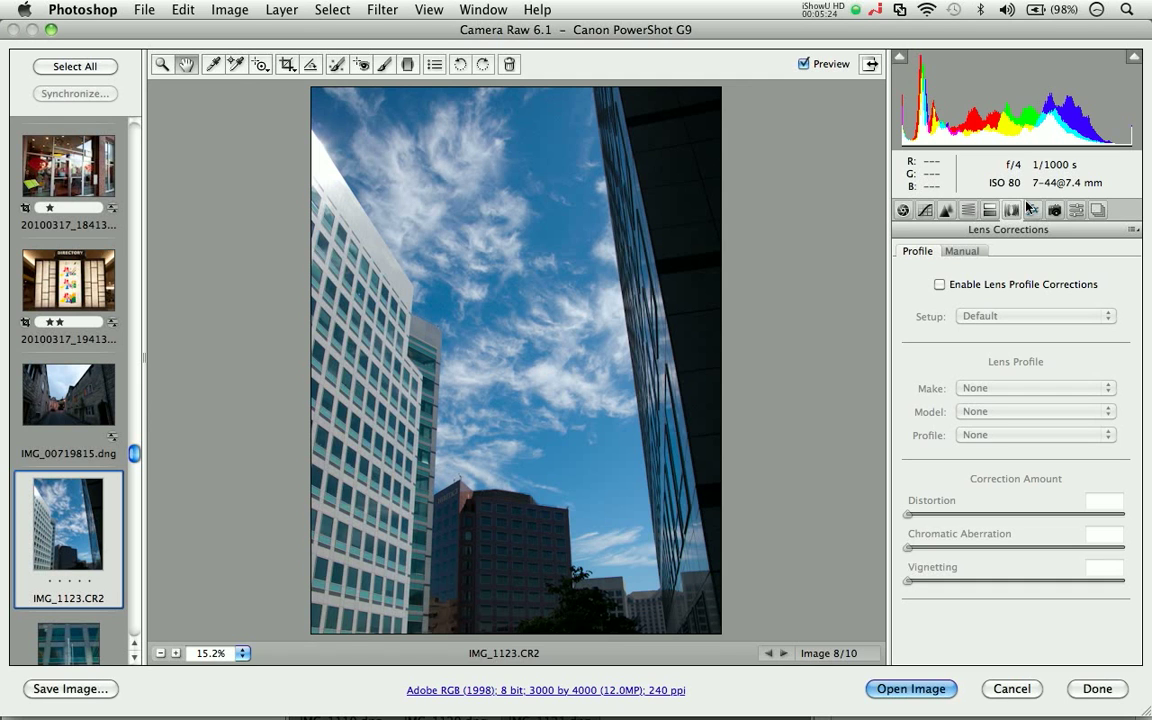
# Apply the Canon PowerShot G9 profile to IMG_1123.CR2, then select THOG_20061106-051.dng
pyautogui.click(1008, 285)
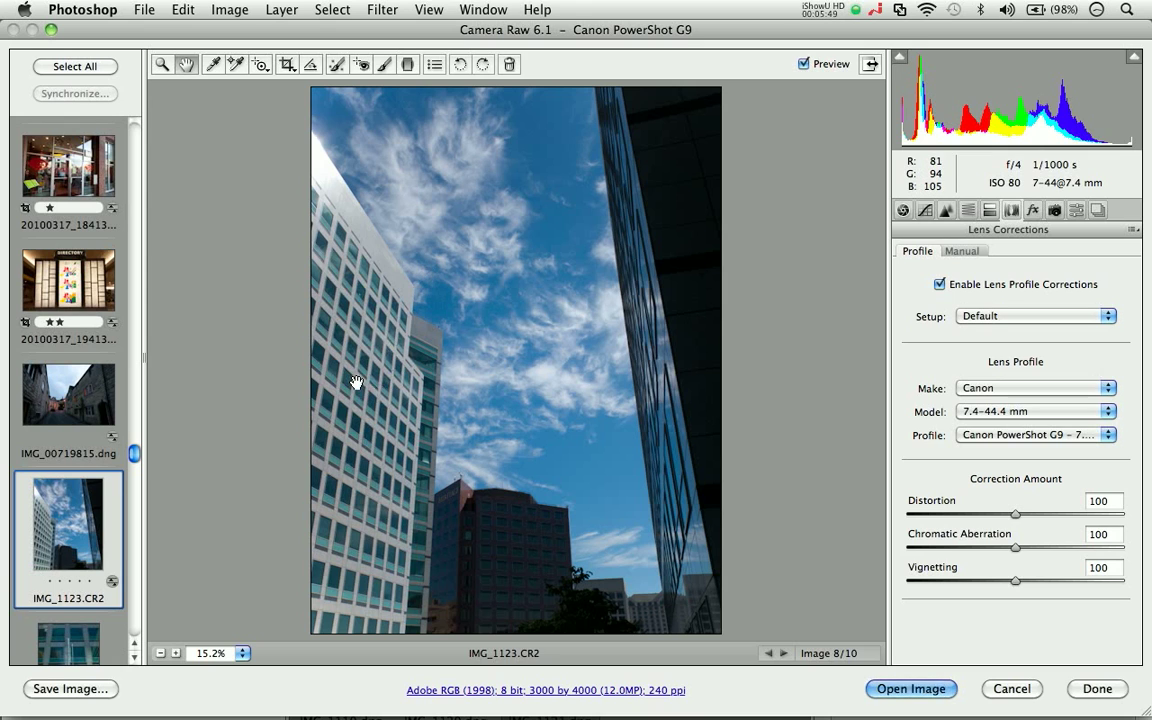
pyautogui.scroll(-5, 108, 512)
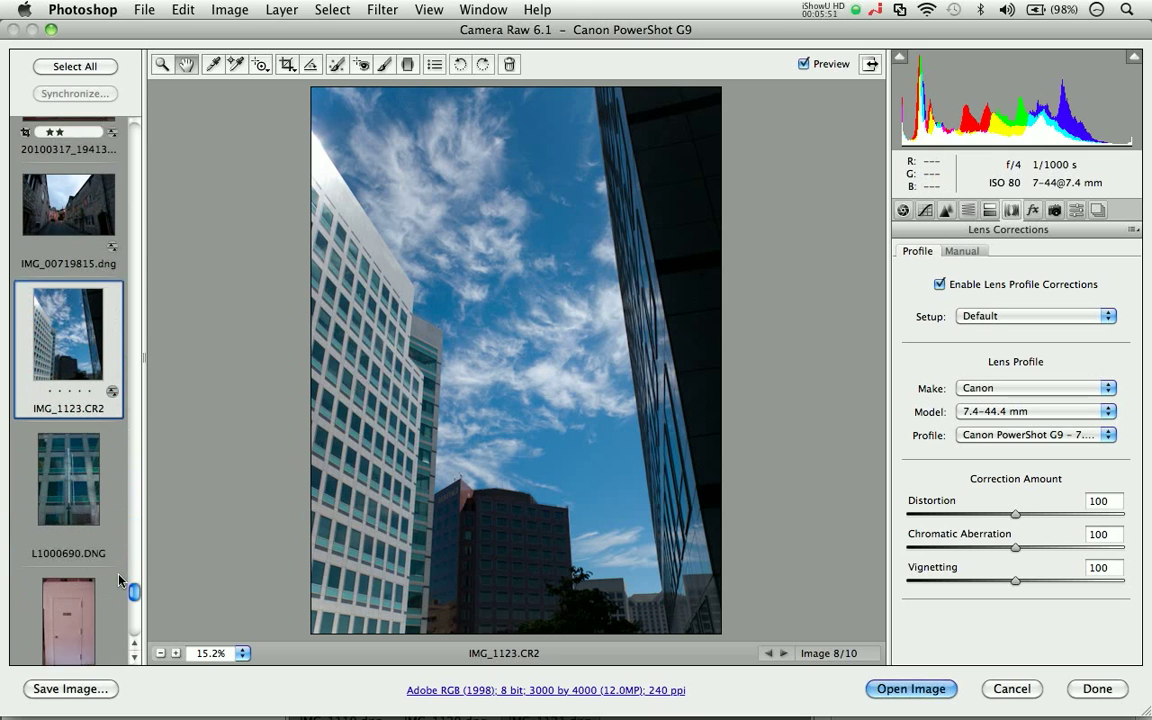
pyautogui.click(70, 610)
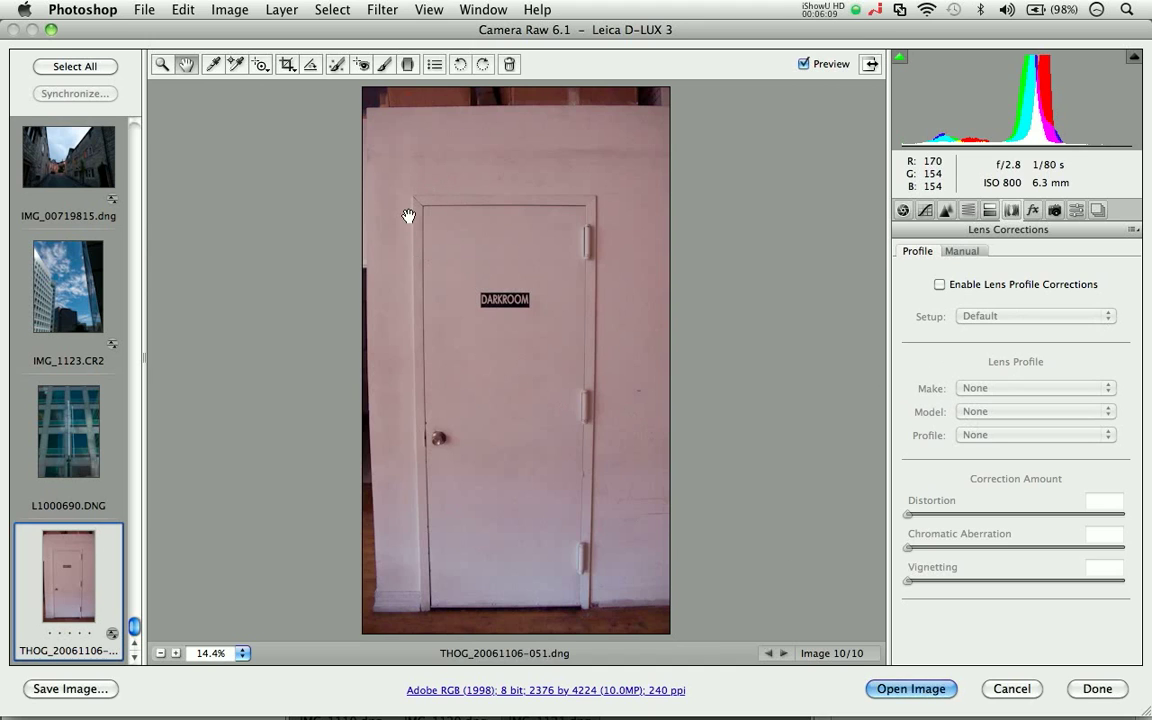
# Apply manual Distortion +12 and Vertical +12 transforms to square up the darkroom door
pyautogui.click(970, 251)
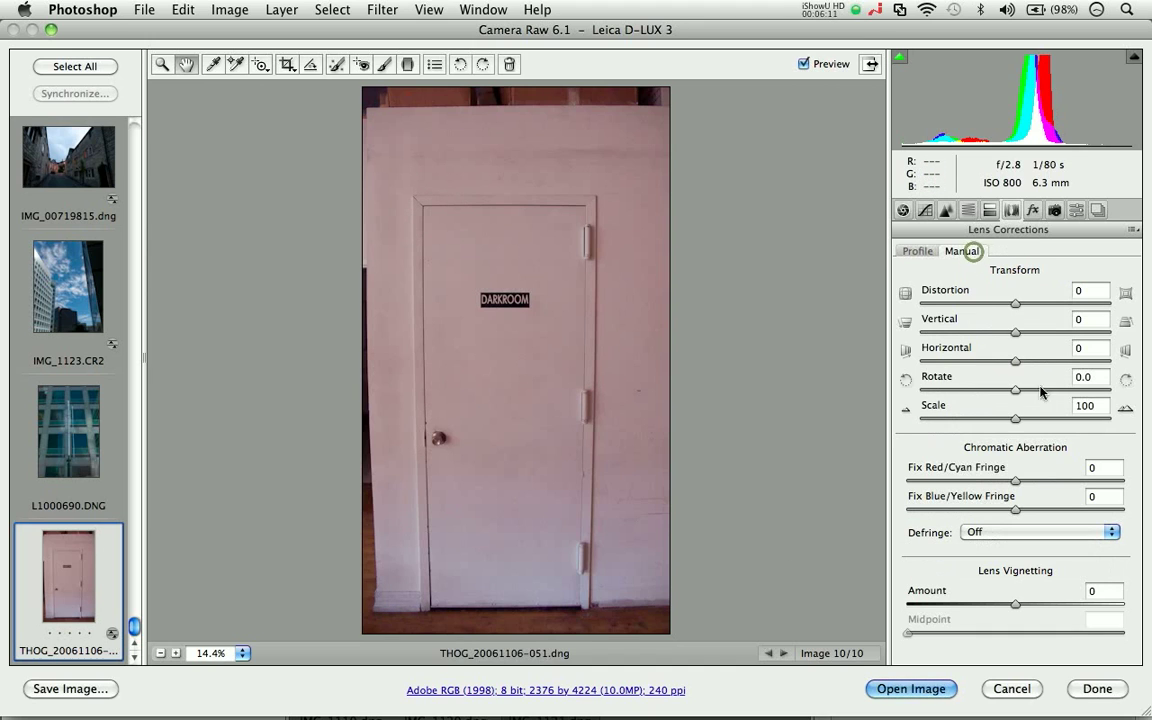
pyautogui.moveTo(1015, 303); pyautogui.dragTo(1028, 335)
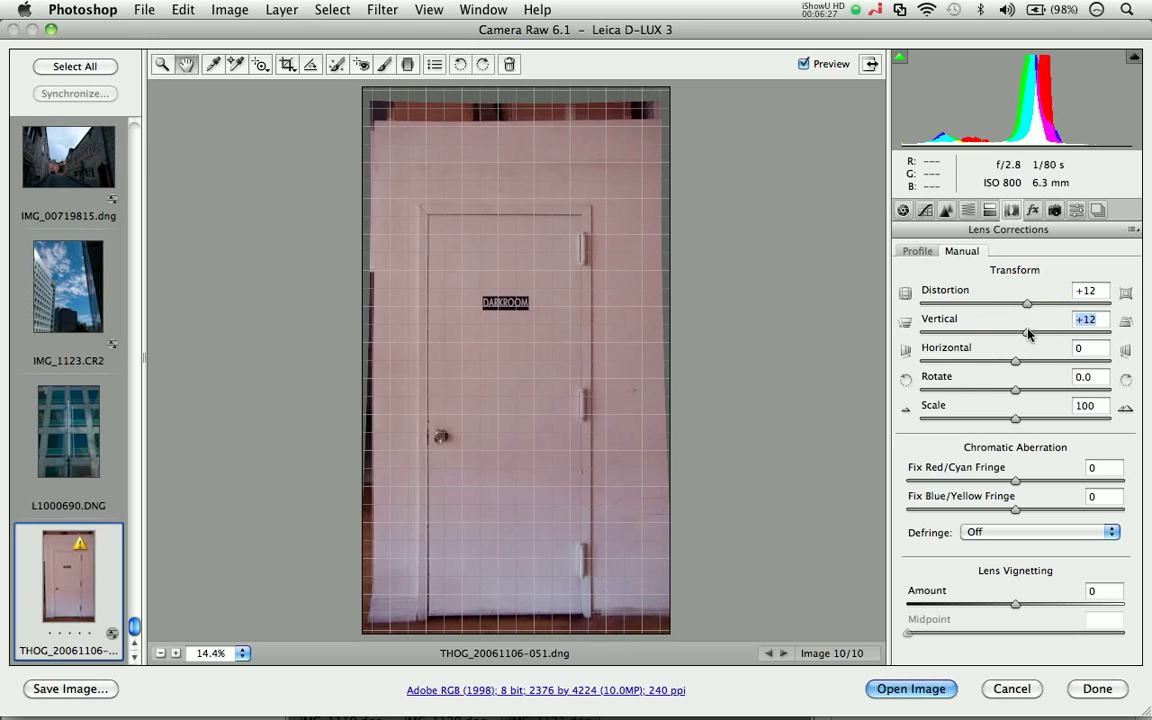